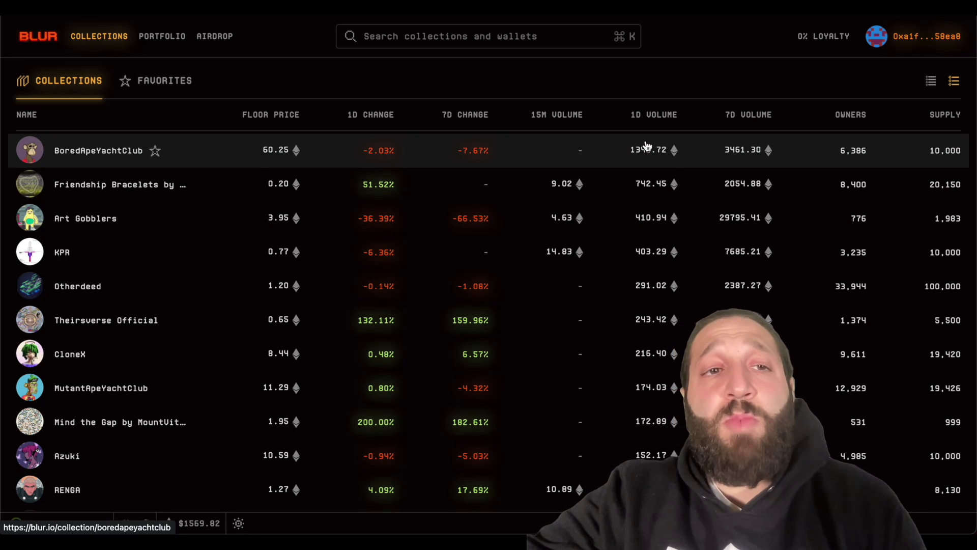
left_click(934, 84)
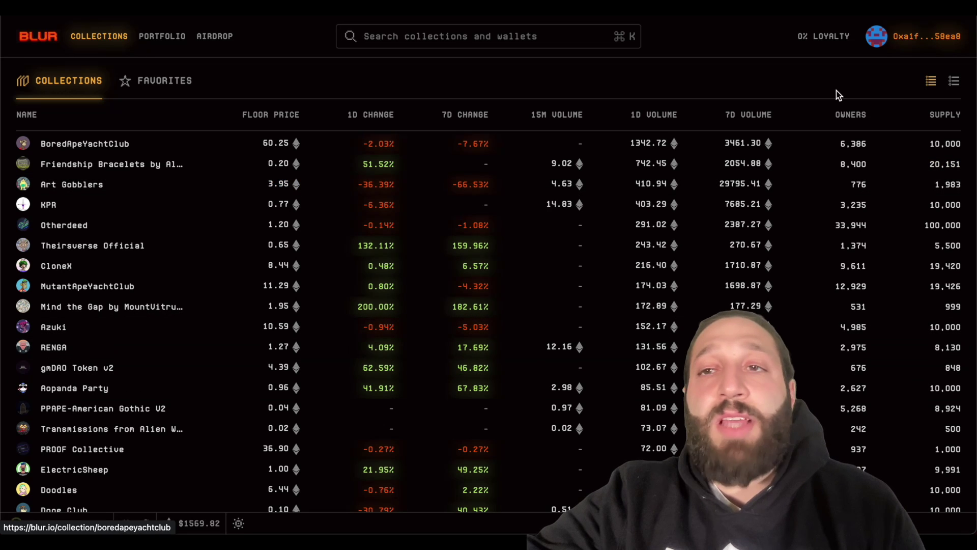
left_click(954, 81)
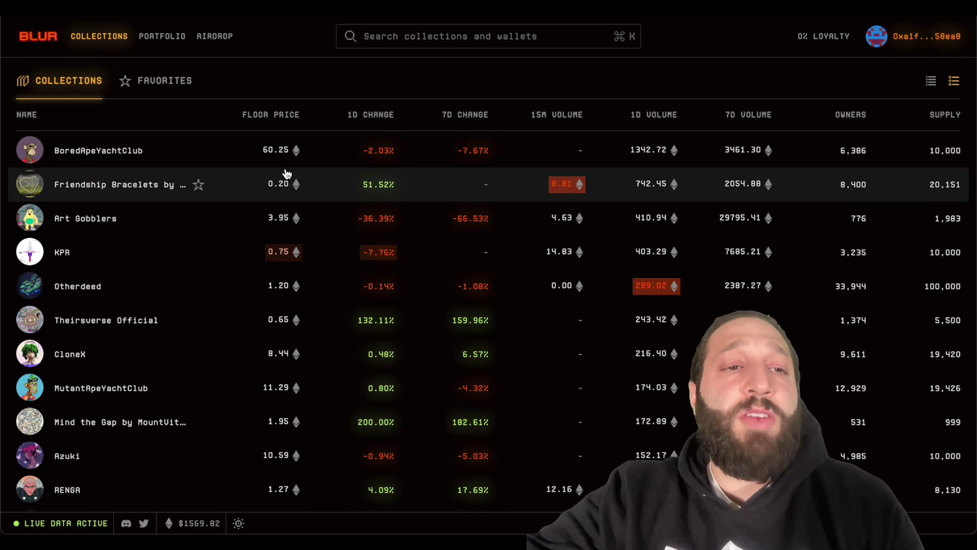
left_click(931, 80)
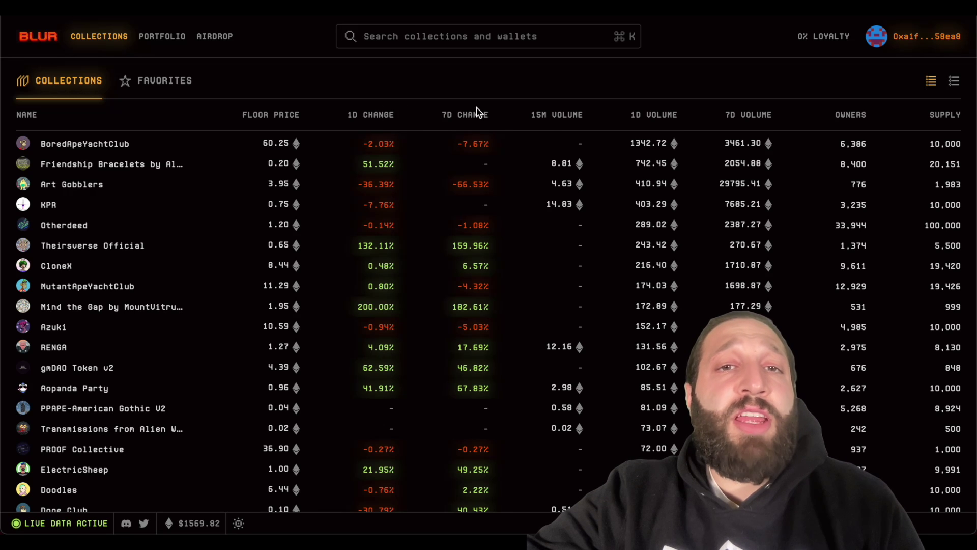
- Sort the Collections table by 1D Volume, 7D Volume and Owners, ending on Supply largest first
left_click(669, 118)
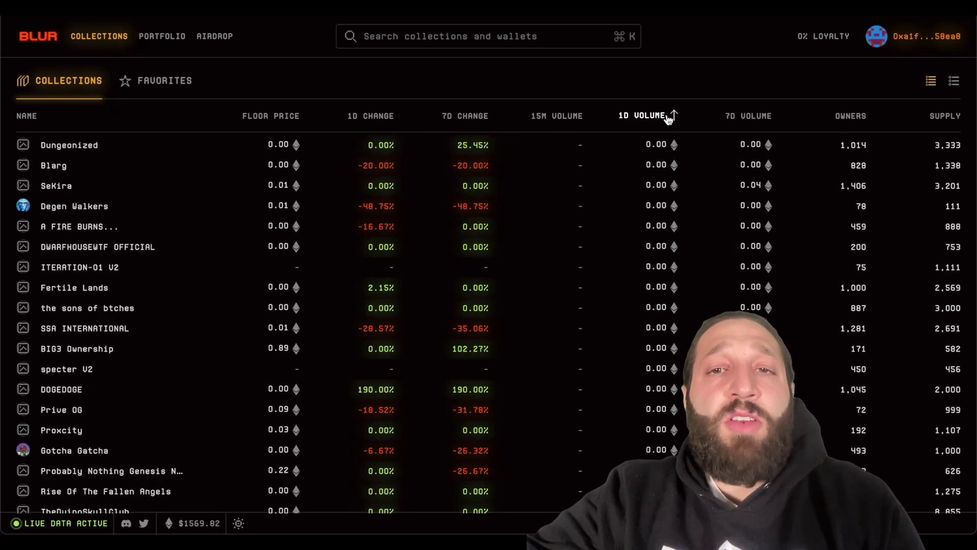
left_click(668, 118)
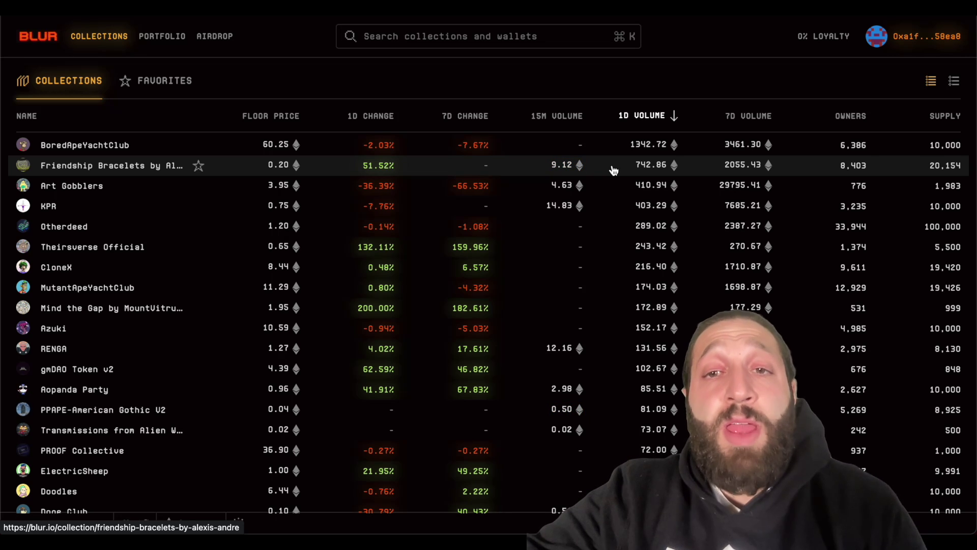
left_click(741, 117)
left_click(842, 120)
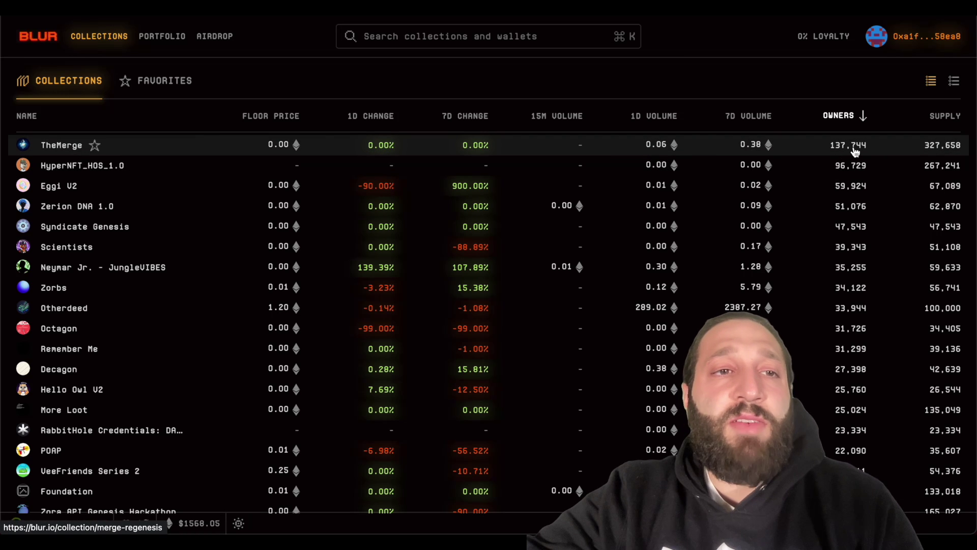
left_click(950, 116)
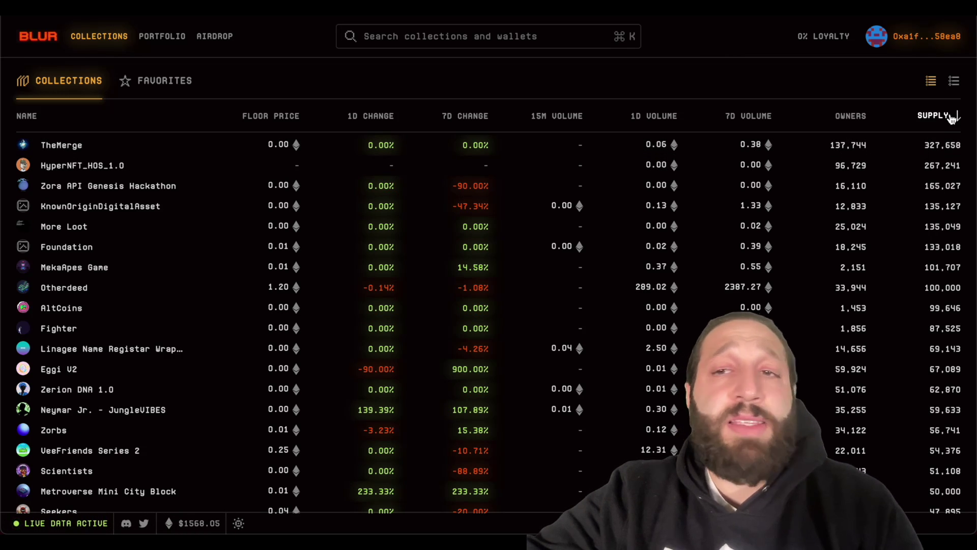
left_click(950, 116)
left_click(952, 115)
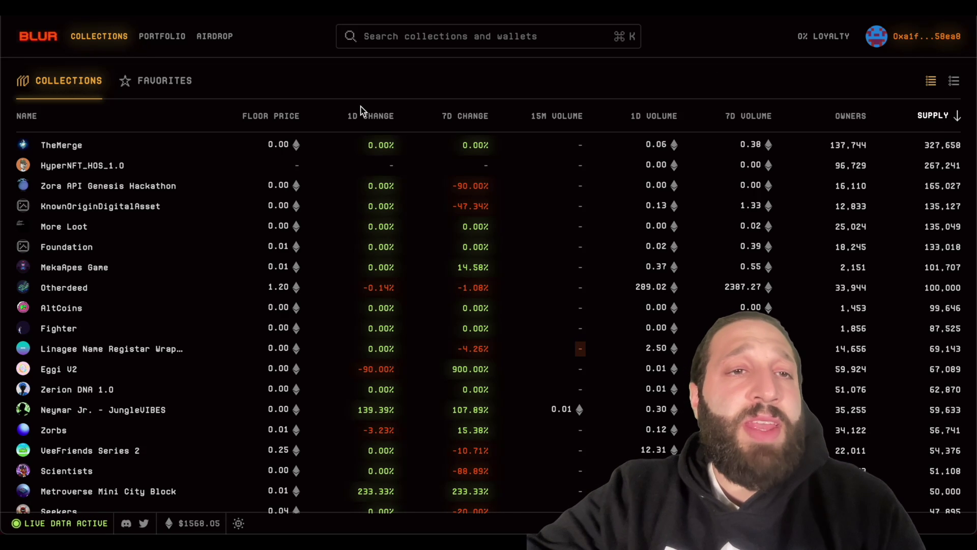
- Toggle the favorite stars on TheMerge and Fighter, then switch between Favorites and all collections
left_click(95, 147)
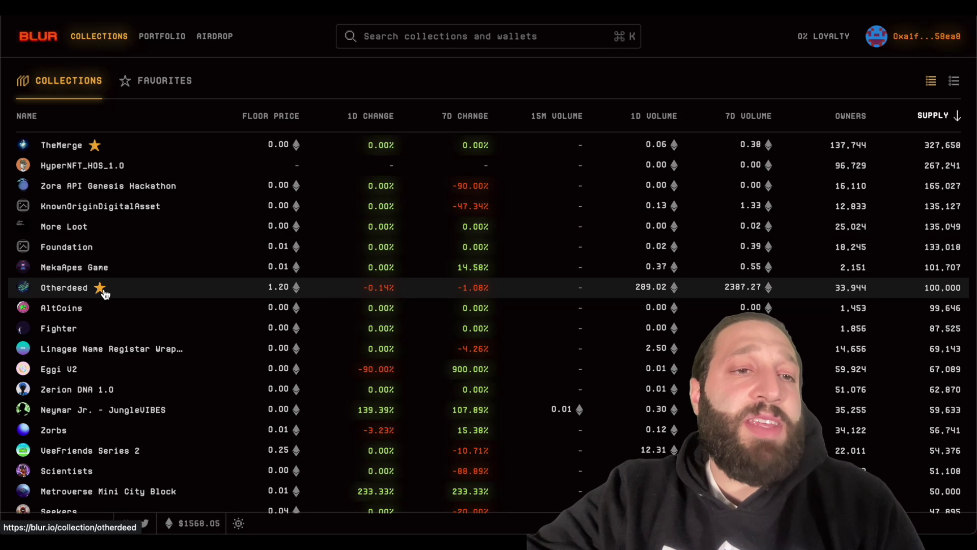
left_click(90, 330)
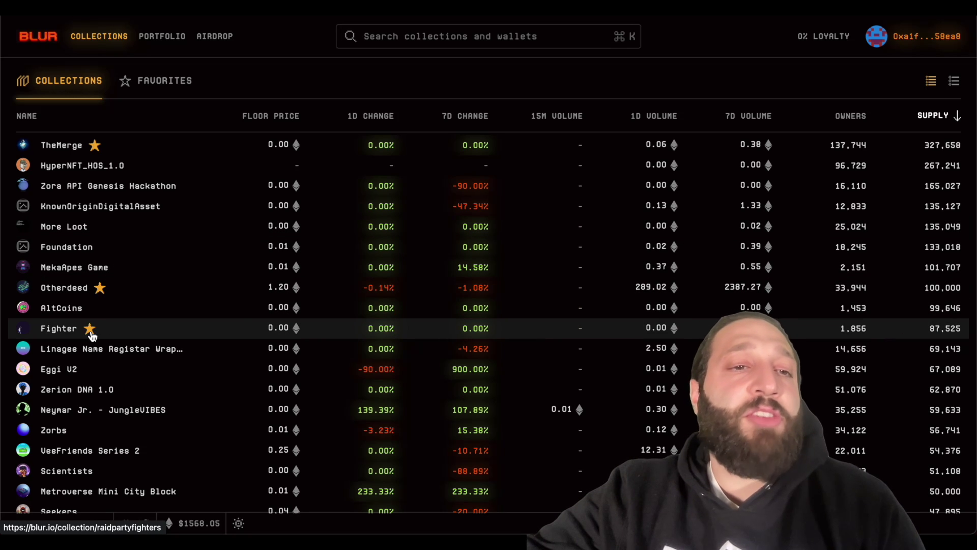
left_click(159, 83)
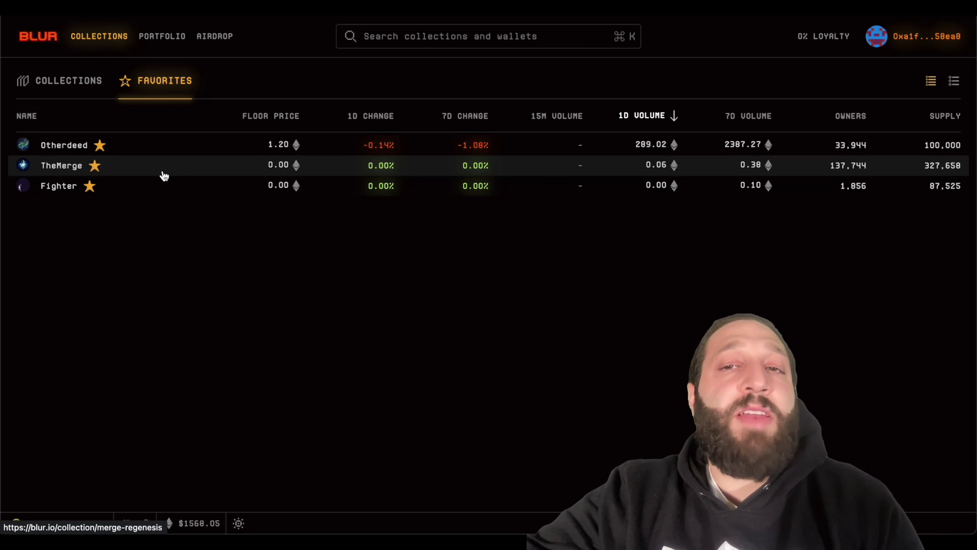
left_click(81, 80)
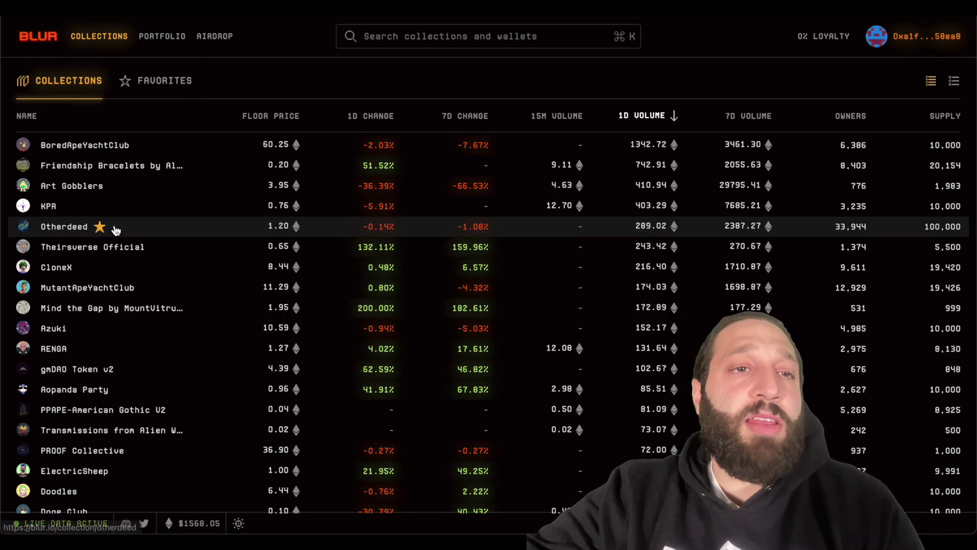
left_click(150, 81)
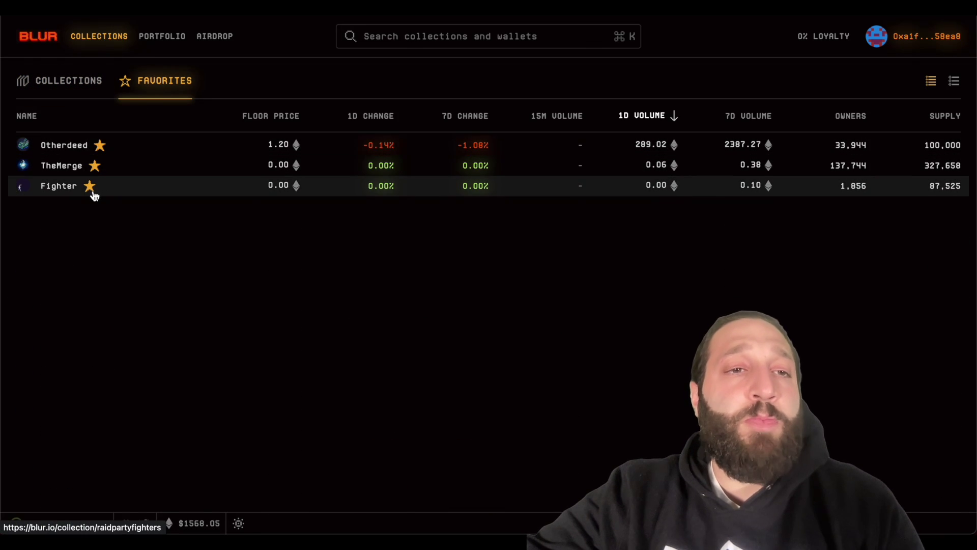
- Open TheMerge from Favorites, come back, and switch the theme to light and back to dark
left_click(97, 161)
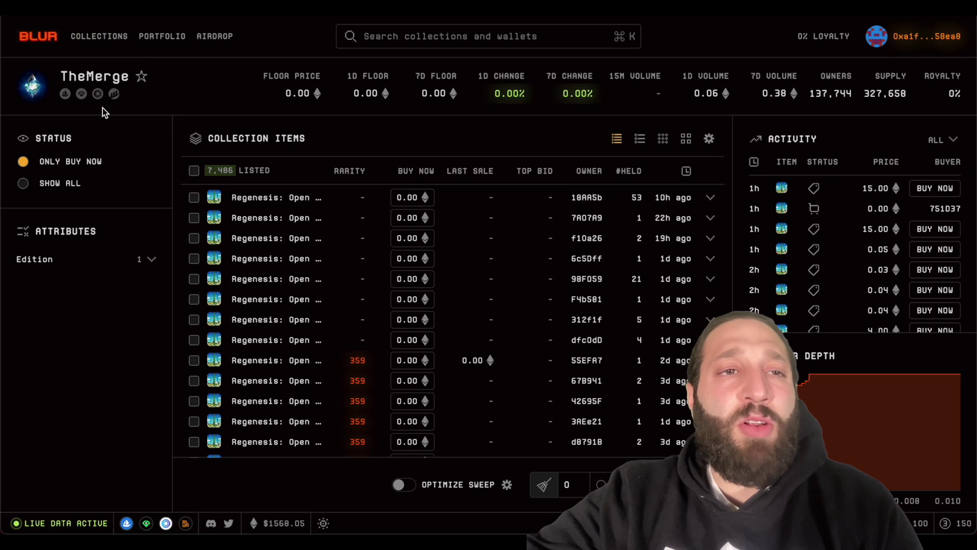
key("super+bracketleft")
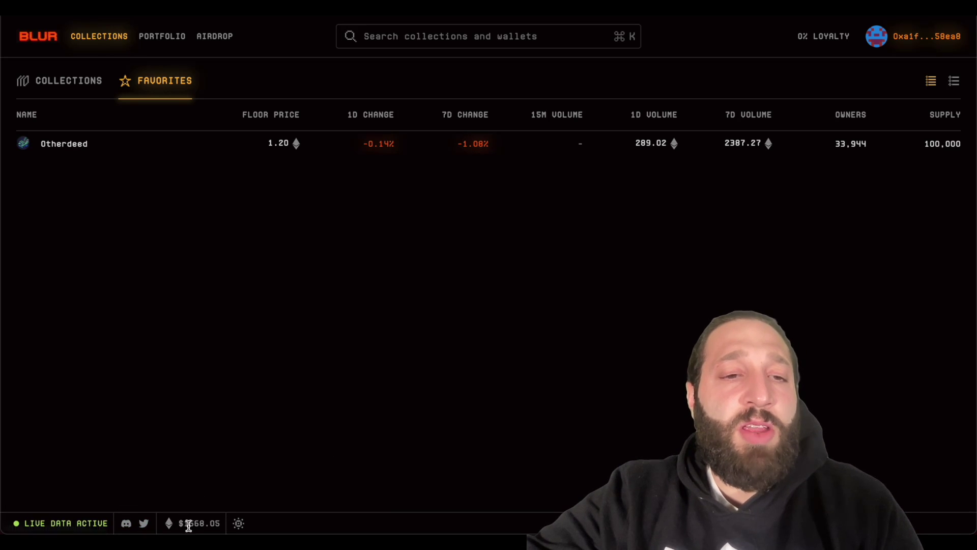
left_click(239, 523)
left_click(238, 523)
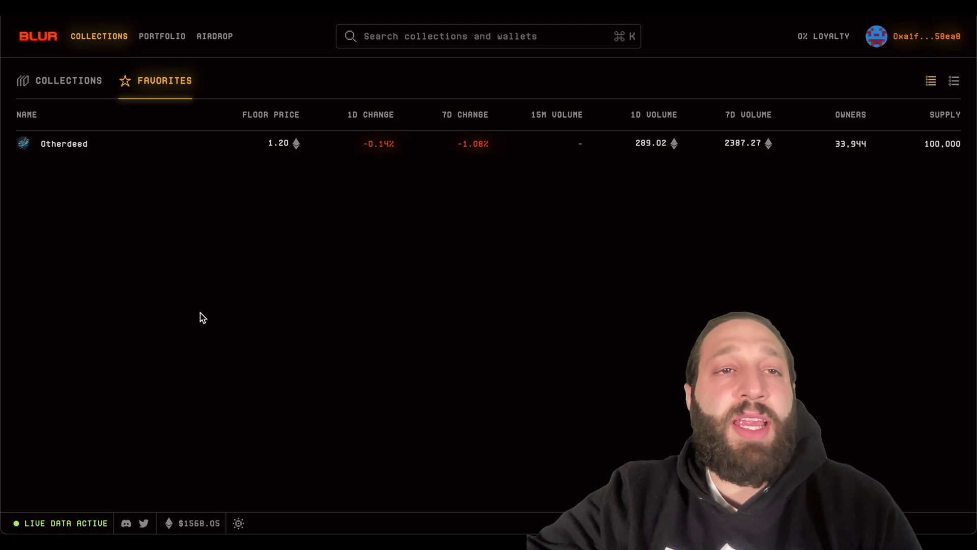
- Open the Portfolio of 14 Colonists items and toggle Status between Only Listed and Show All
left_click(153, 33)
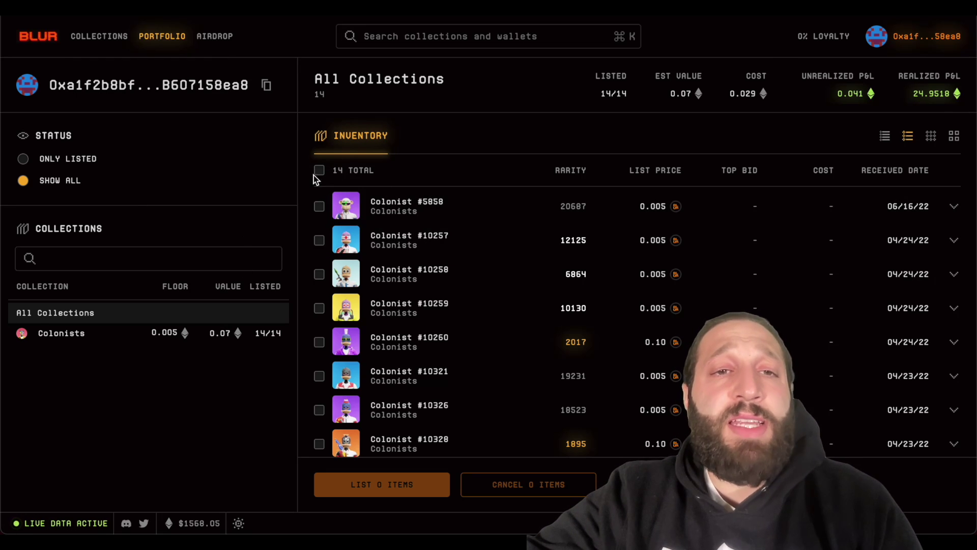
scroll(410, 275, "down", 5)
scroll(411, 275, "up", 5)
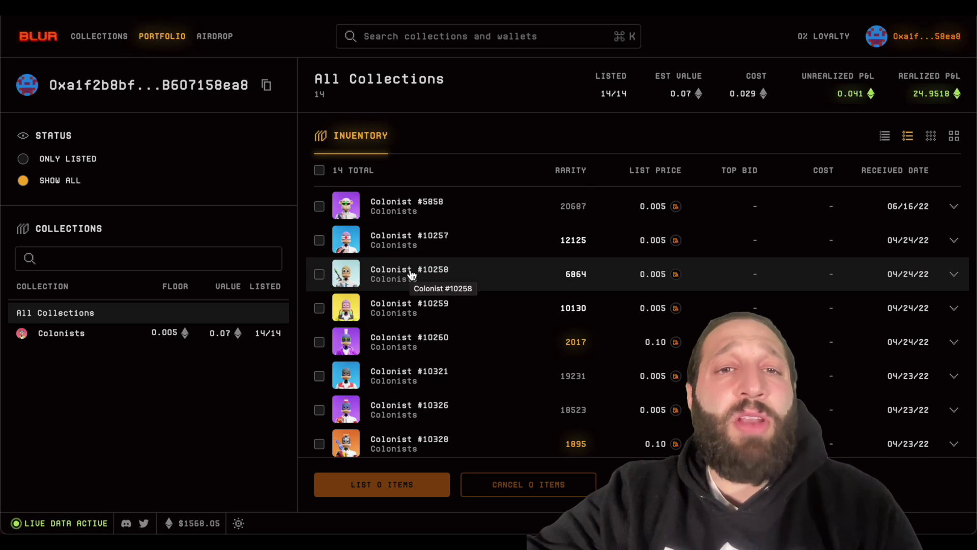
scroll(411, 272, "down", 5)
scroll(407, 254, "up", 5)
scroll(408, 244, "down", 5)
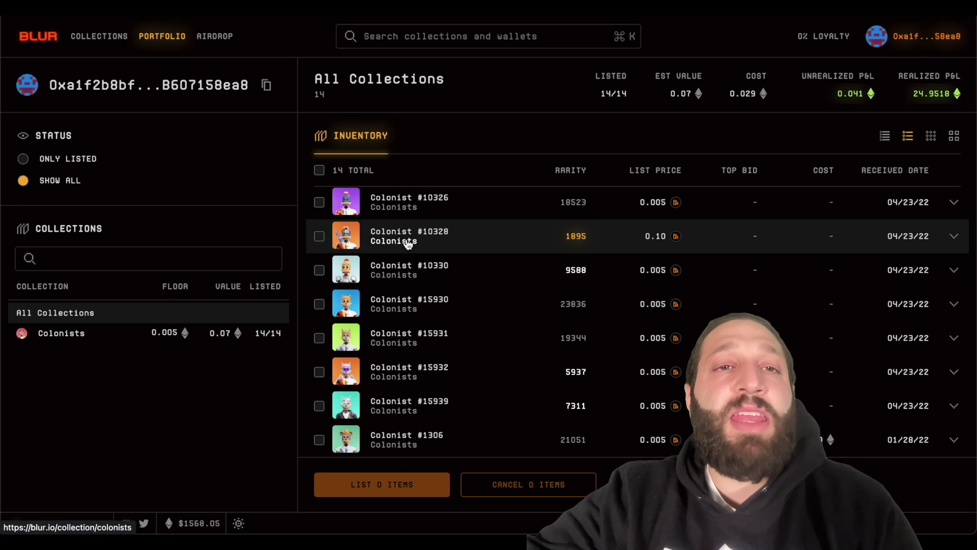
scroll(407, 243, "up", 5)
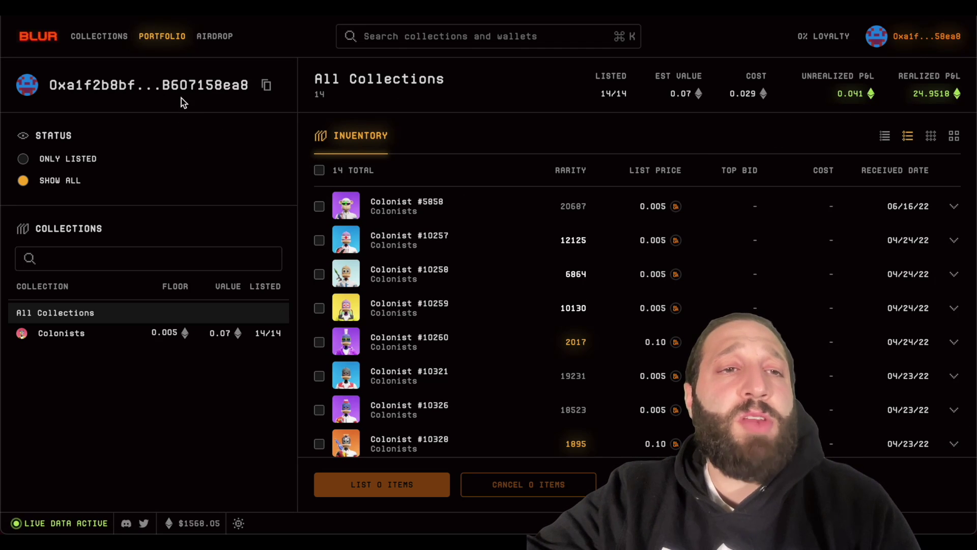
left_click(75, 165)
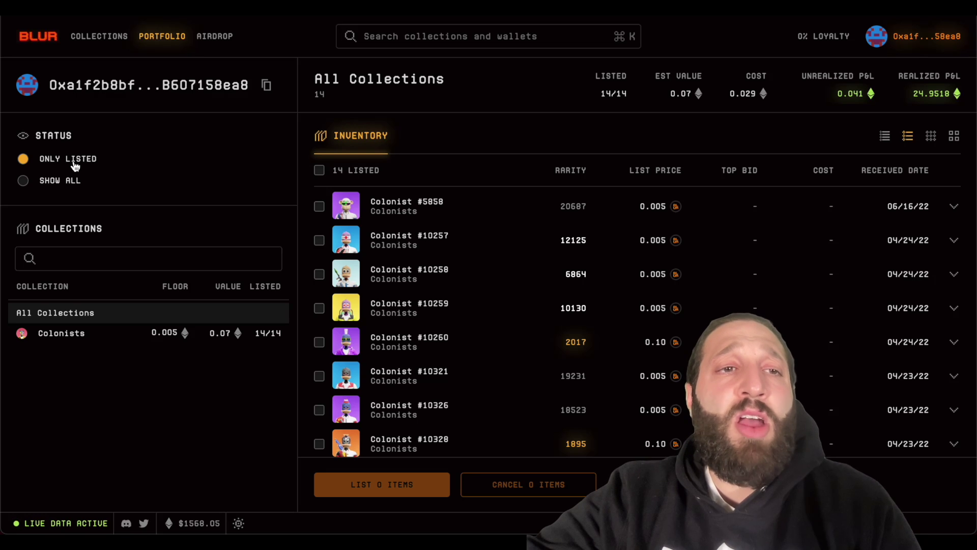
left_click(74, 187)
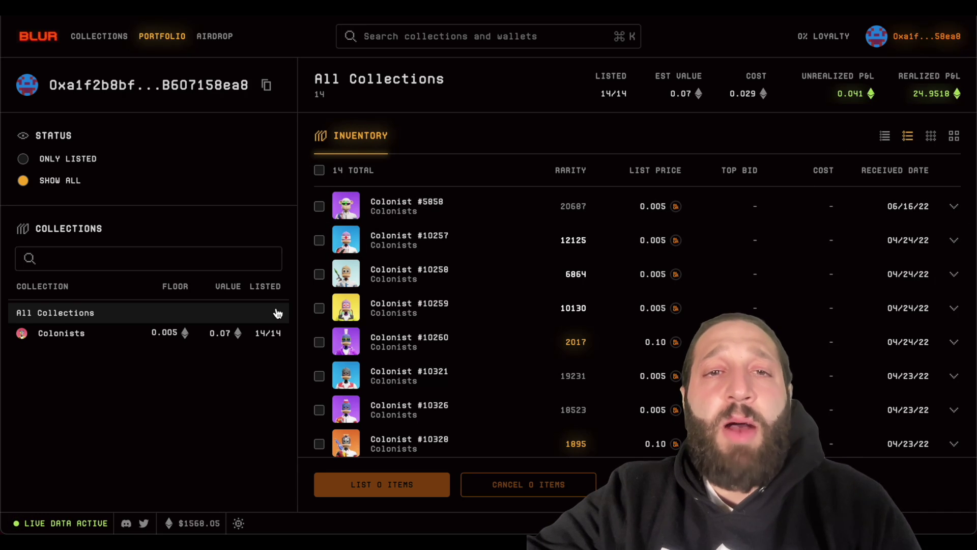
left_click(407, 202)
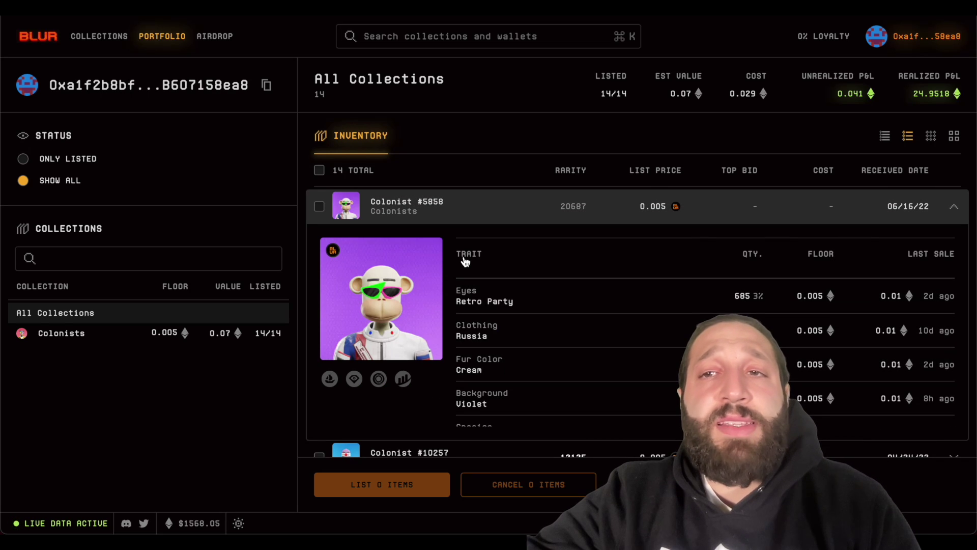
scroll(519, 321, "down", 1)
scroll(506, 300, "down", 1)
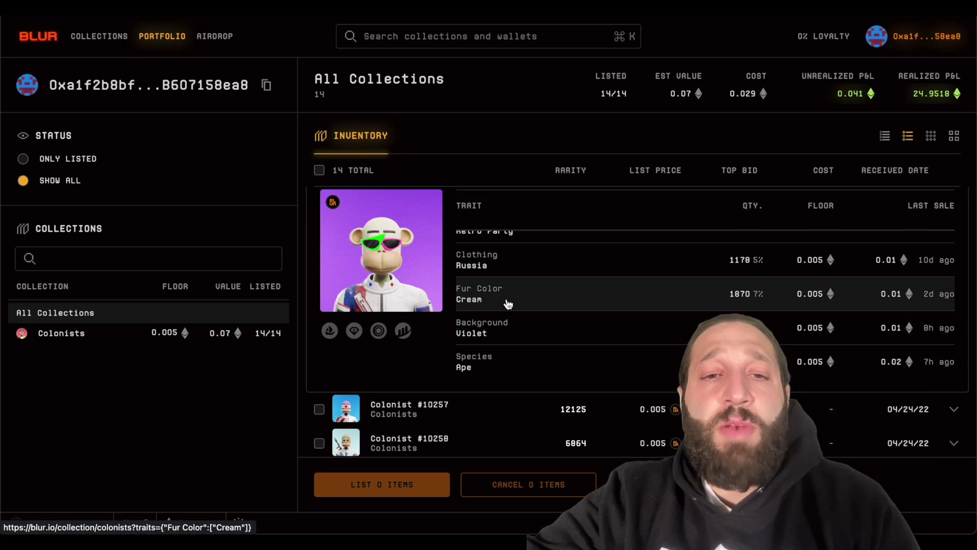
scroll(508, 304, "up", 1)
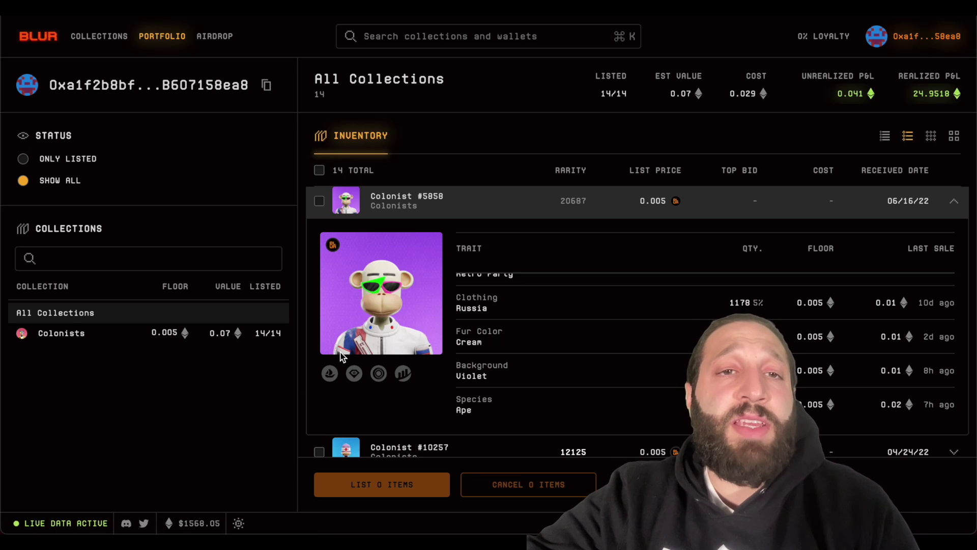
scroll(343, 352, "up", 1)
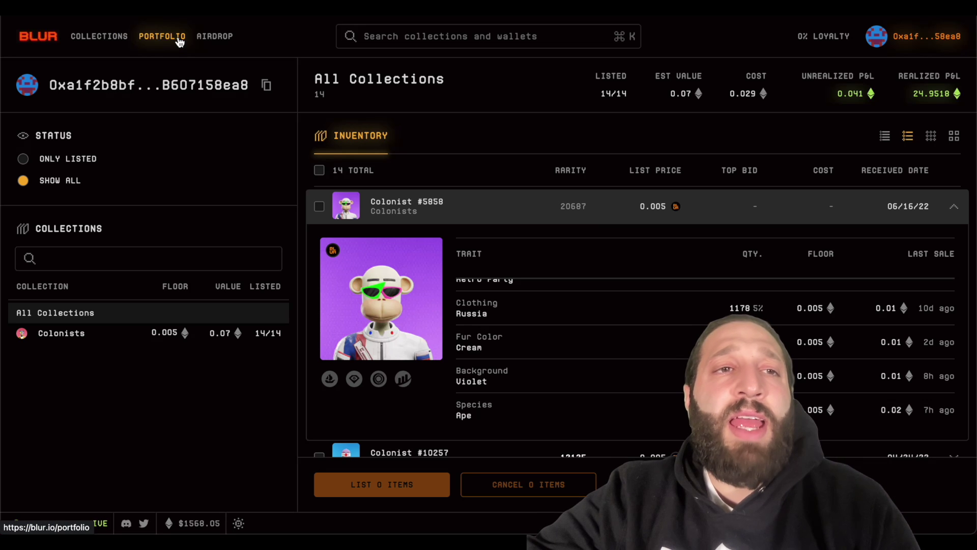
left_click(109, 38)
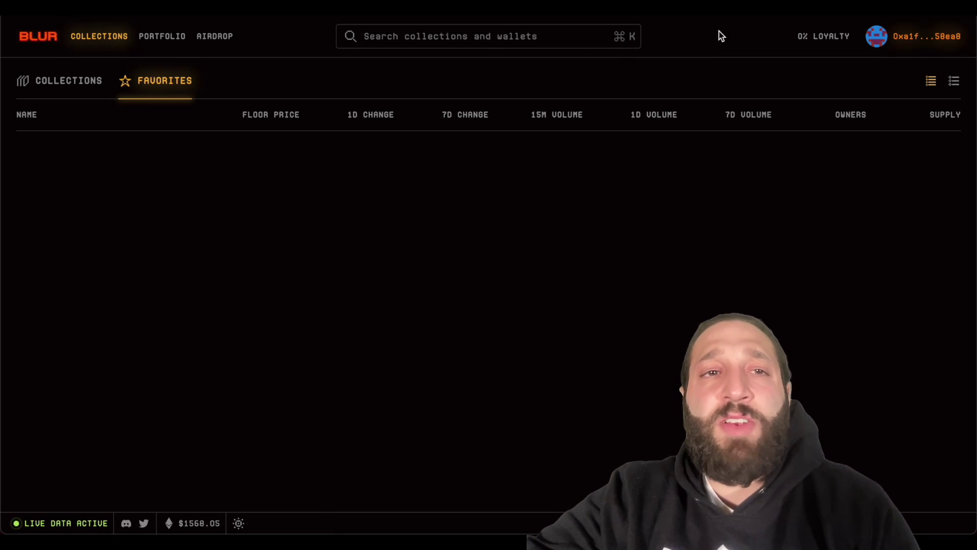
- Select all 14 Colonists in the portfolio and bring them into the bulk listing form
left_click(171, 28)
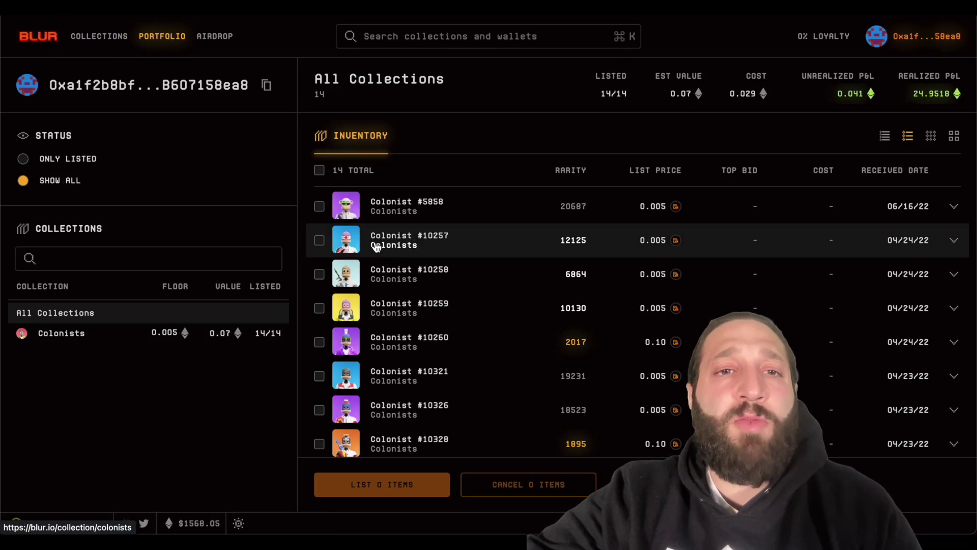
left_click(319, 170)
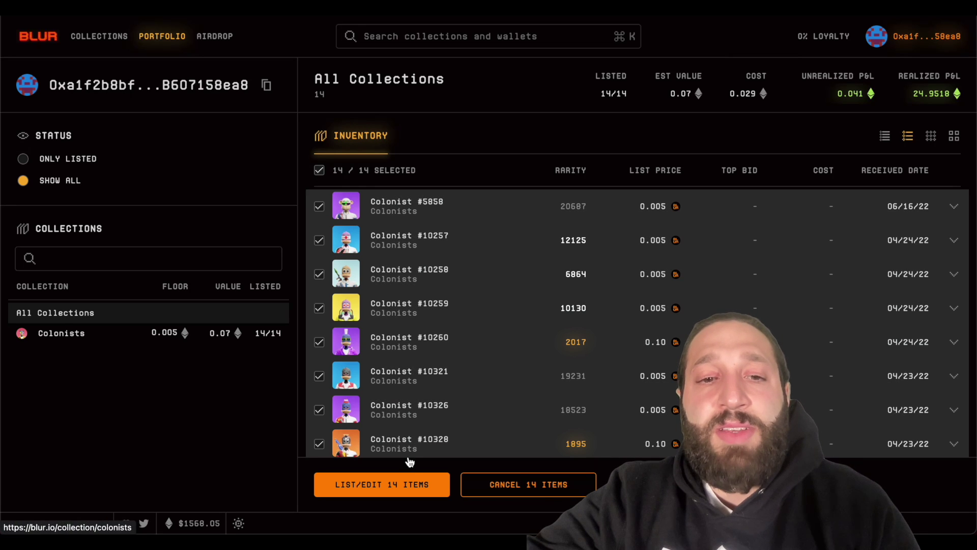
left_click(413, 487)
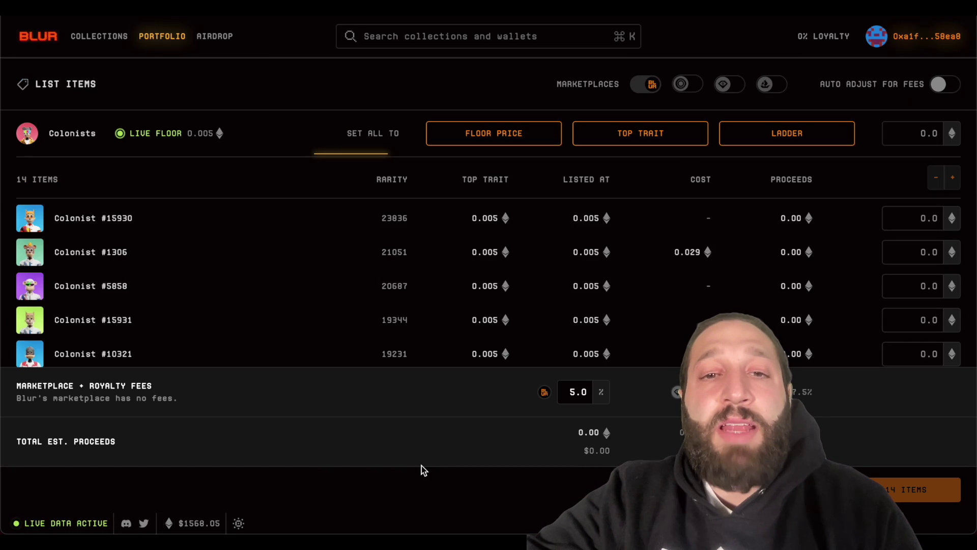
scroll(497, 284, "down", 2)
scroll(207, 200, "up", 2)
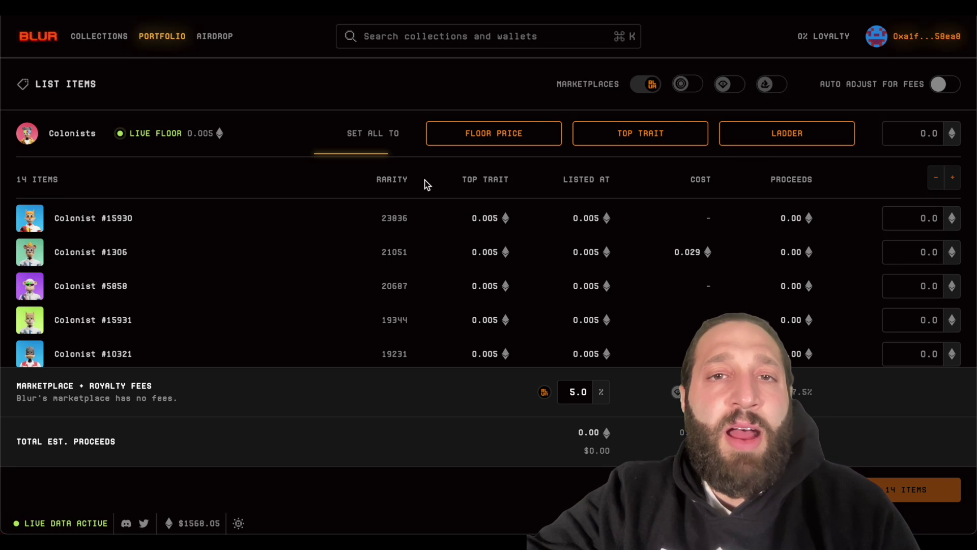
- Try Floor Price, Top Trait and Ladder pricing, then settle on the 0.005 floor price
left_click(479, 136)
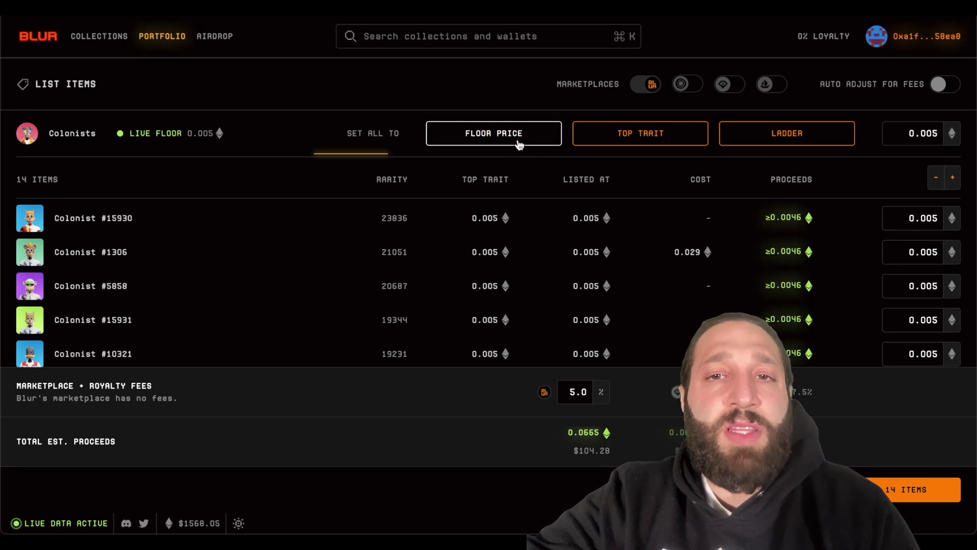
left_click(634, 136)
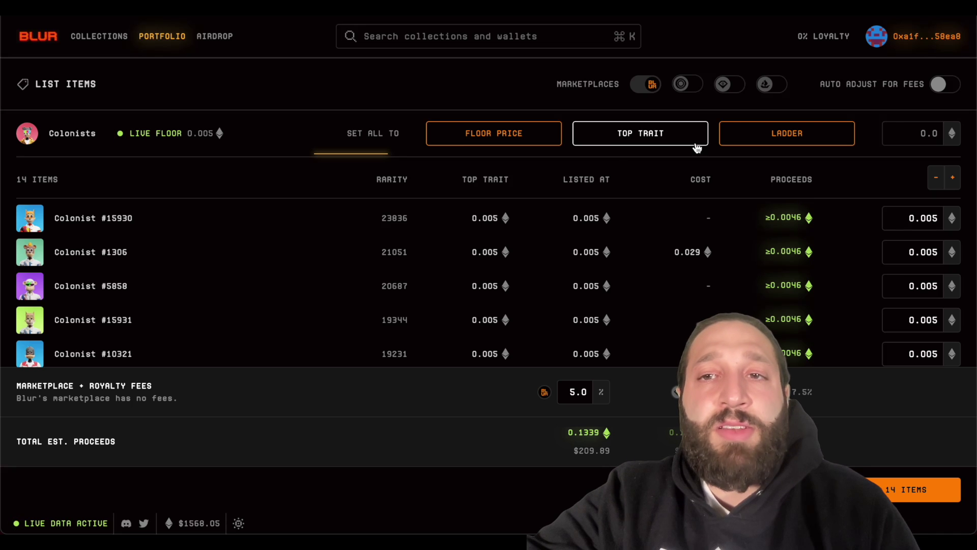
left_click(763, 139)
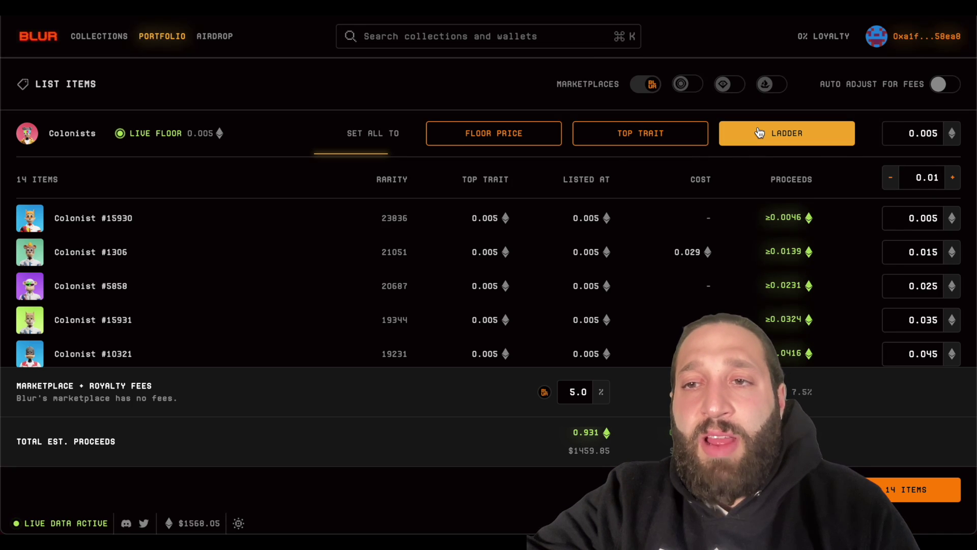
left_click(508, 138)
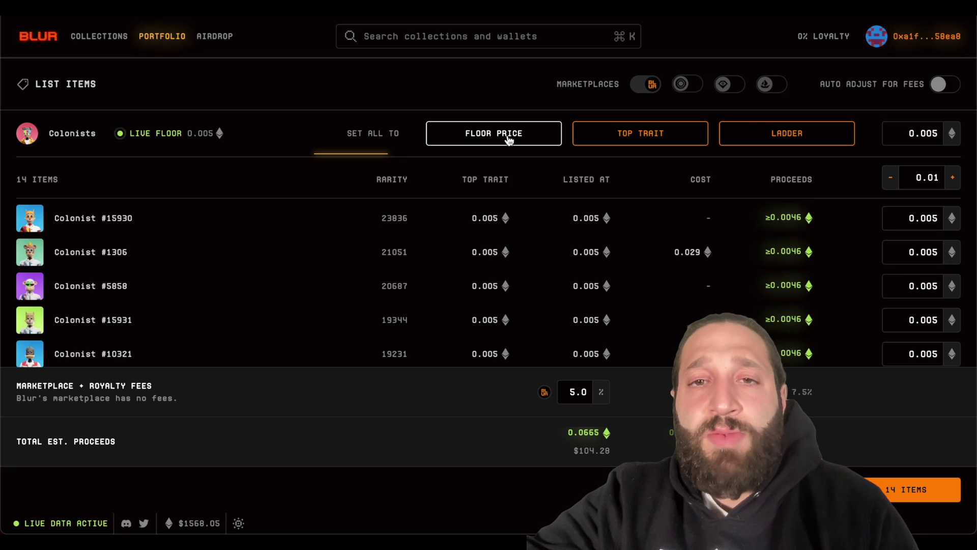
scroll(745, 278, "down", 2)
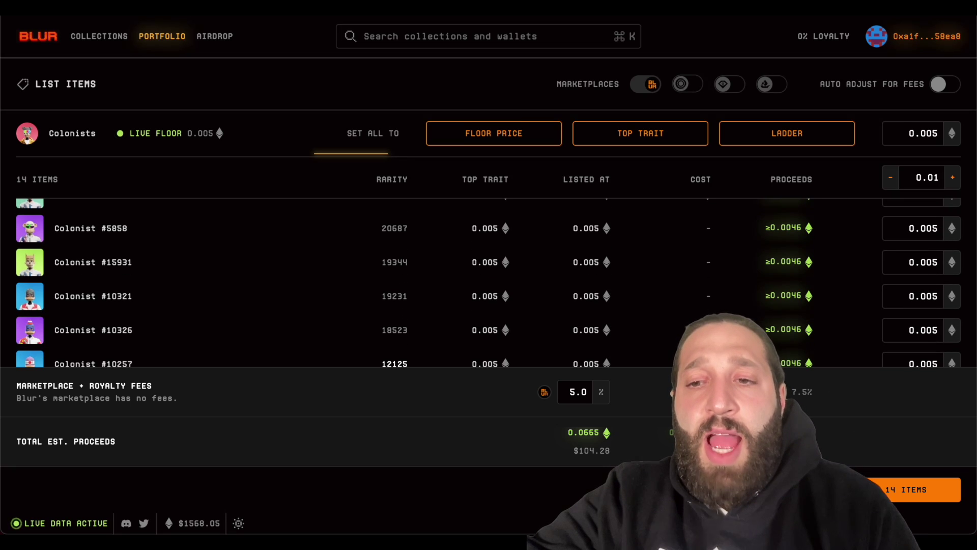
- Submit the 14-item listing, reject the MetaMask signature, and dismiss the rejection notice
left_click(880, 489)
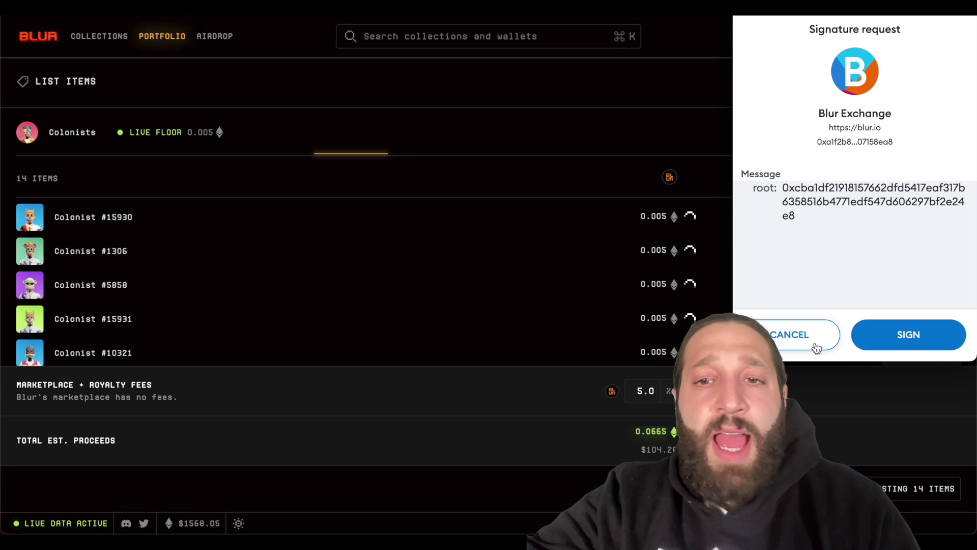
left_click(812, 345)
scroll(756, 300, "down", 3)
scroll(755, 296, "down", 5)
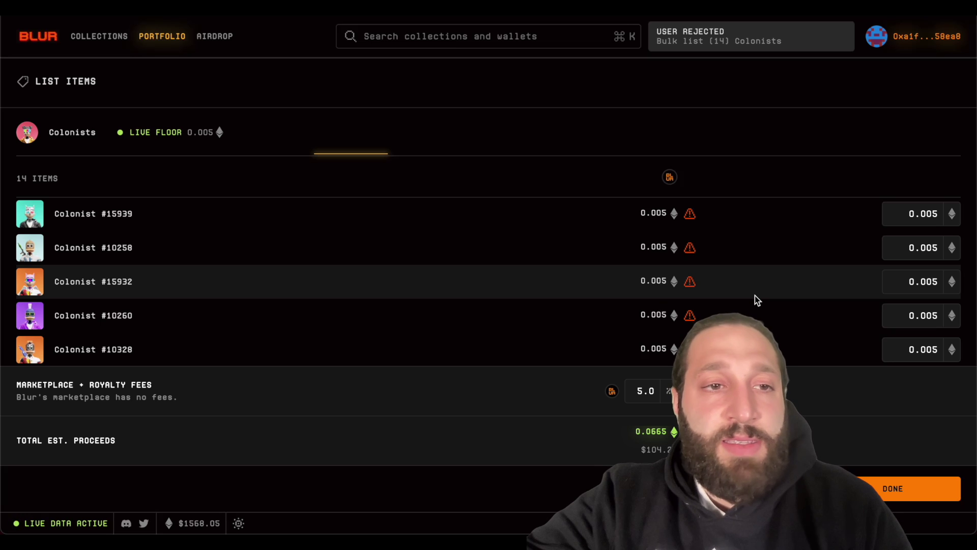
scroll(755, 300, "down", 5)
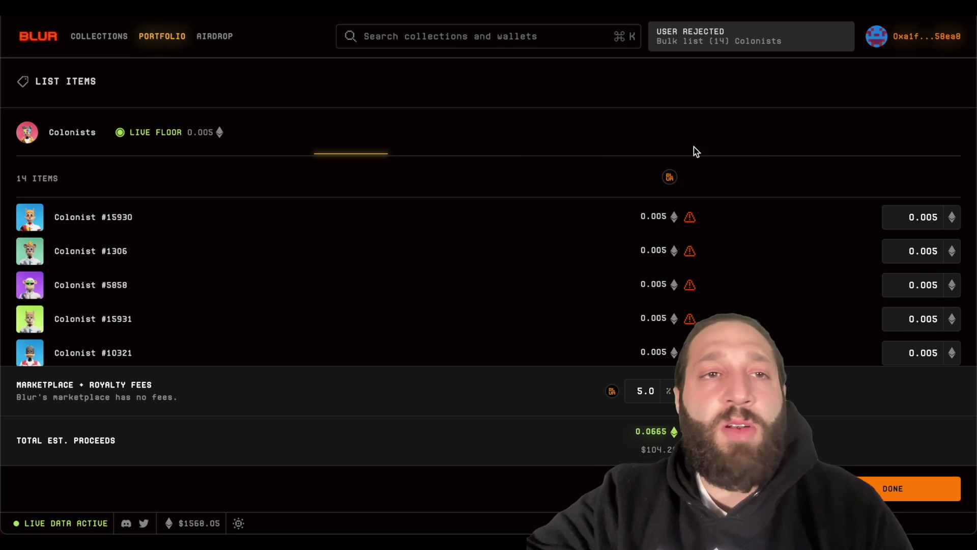
left_click(848, 26)
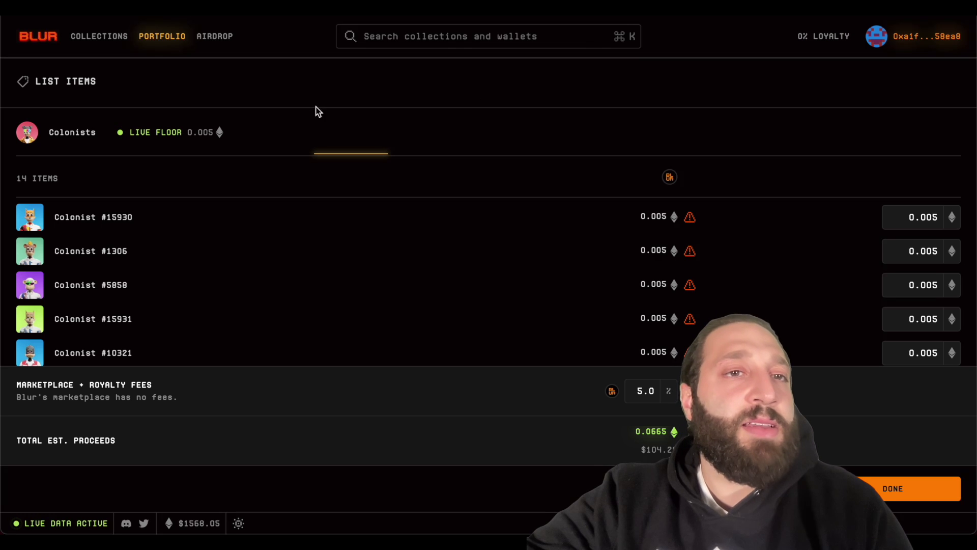
- Open the BoredApeYachtClub collection page from the full Collections list
left_click(57, 42)
left_click(76, 87)
left_click(128, 143)
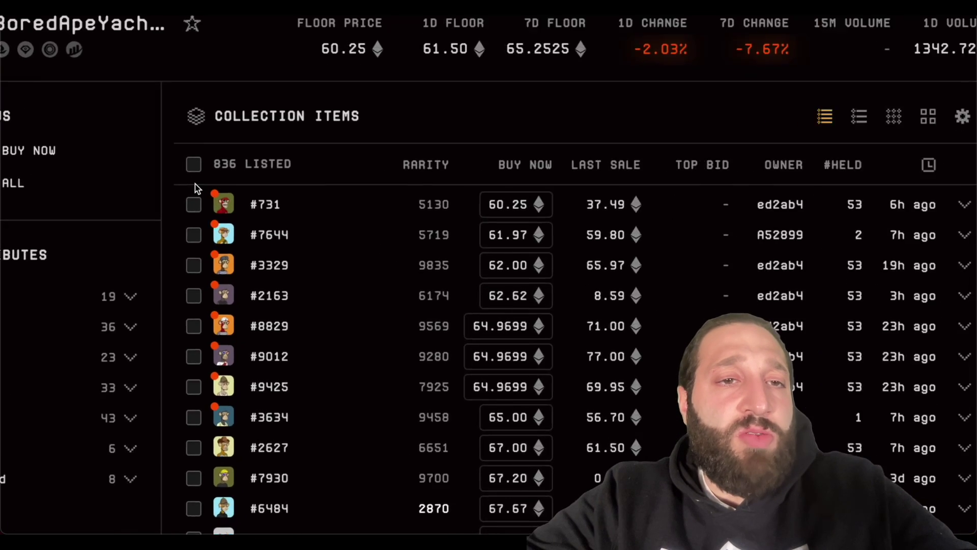
mouse_move(215, 194)
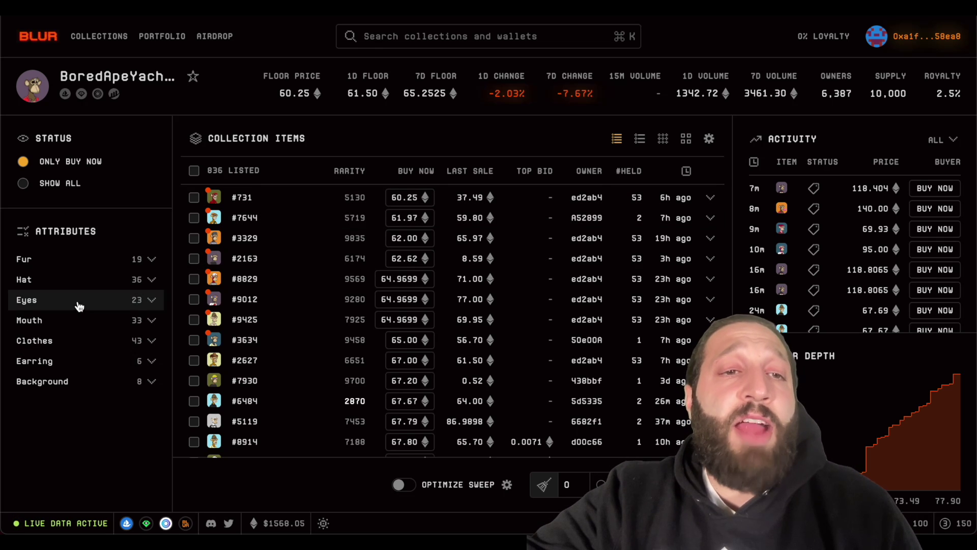
- Expand and collapse the Fur, Hat and Eyes attribute filters
left_click(91, 264)
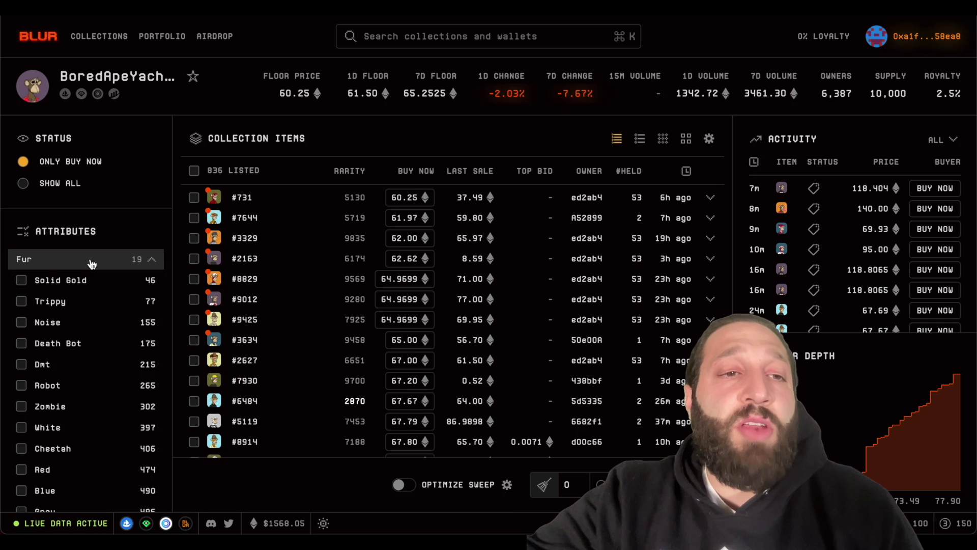
left_click(91, 262)
left_click(90, 284)
left_click(90, 286)
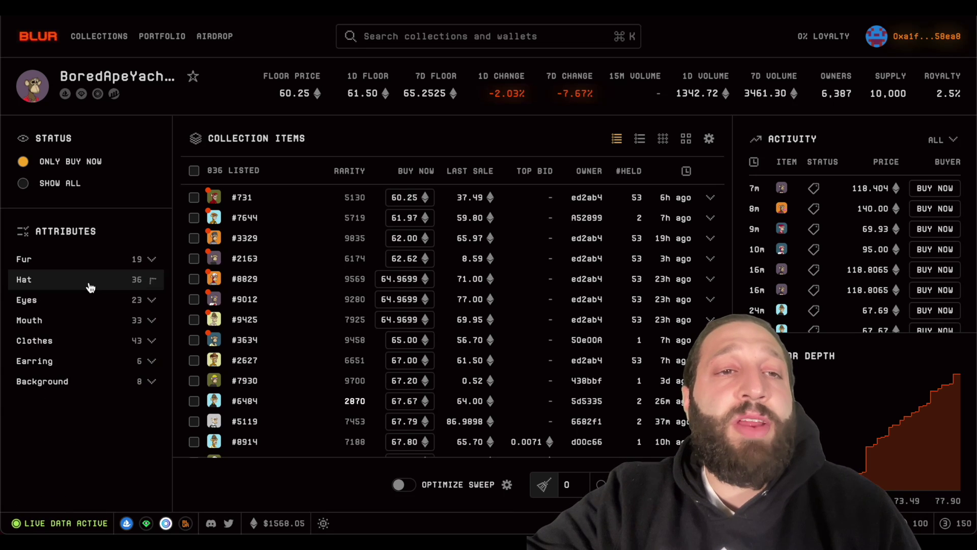
left_click(89, 299)
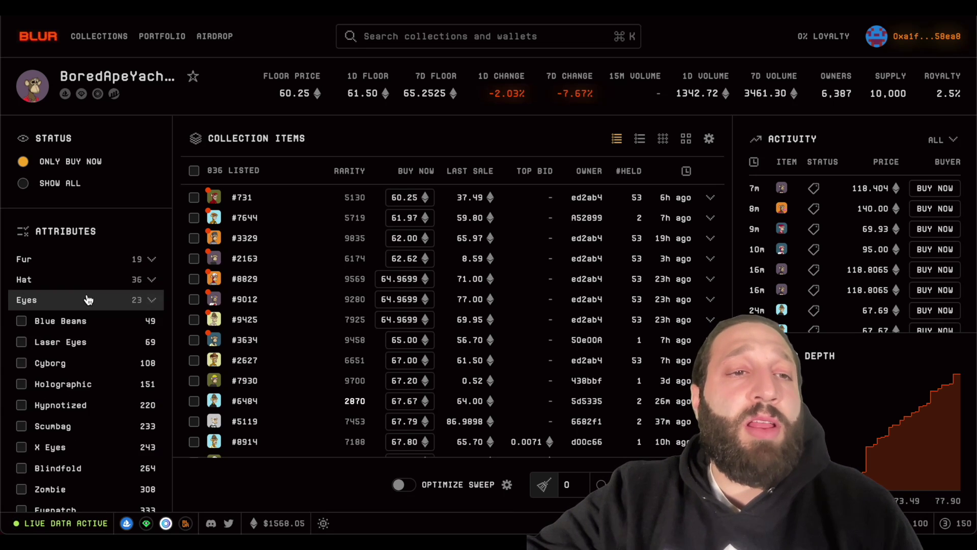
left_click(89, 300)
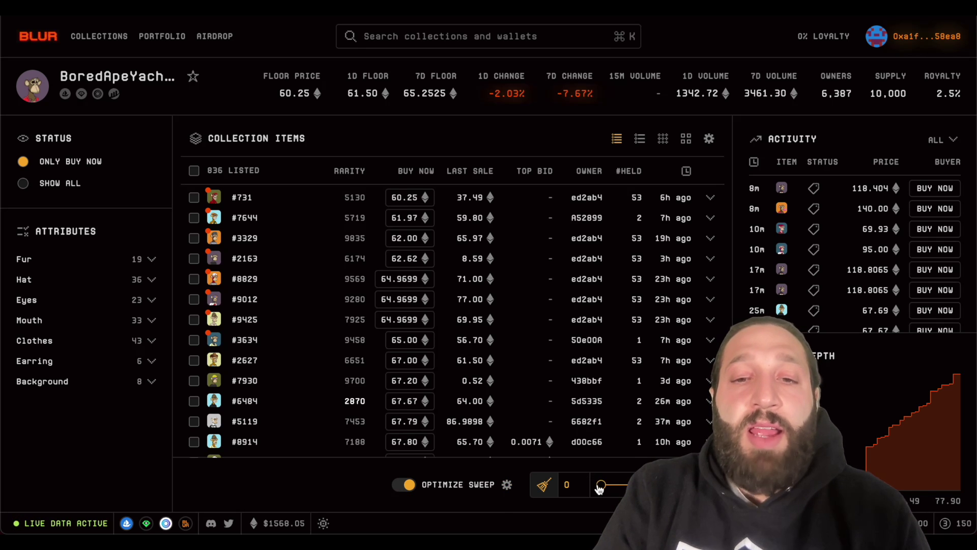
- Sweep-select the ten cheapest apes and turn off Skip Flagged in the sweep options
left_click_drag(602, 488, 637, 488)
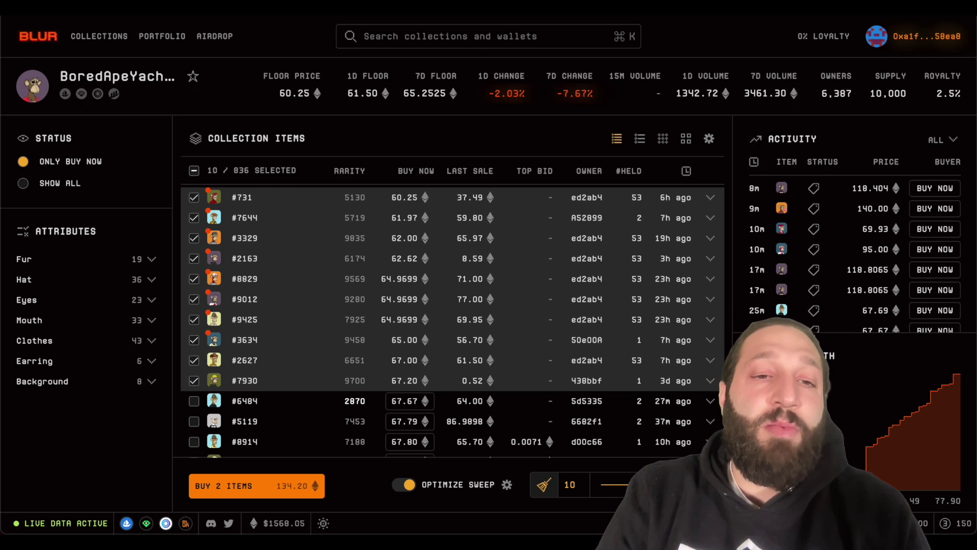
mouse_move(637, 488)
left_mouse_down()
mouse_move(651, 488)
mouse_move(640, 488)
left_mouse_up()
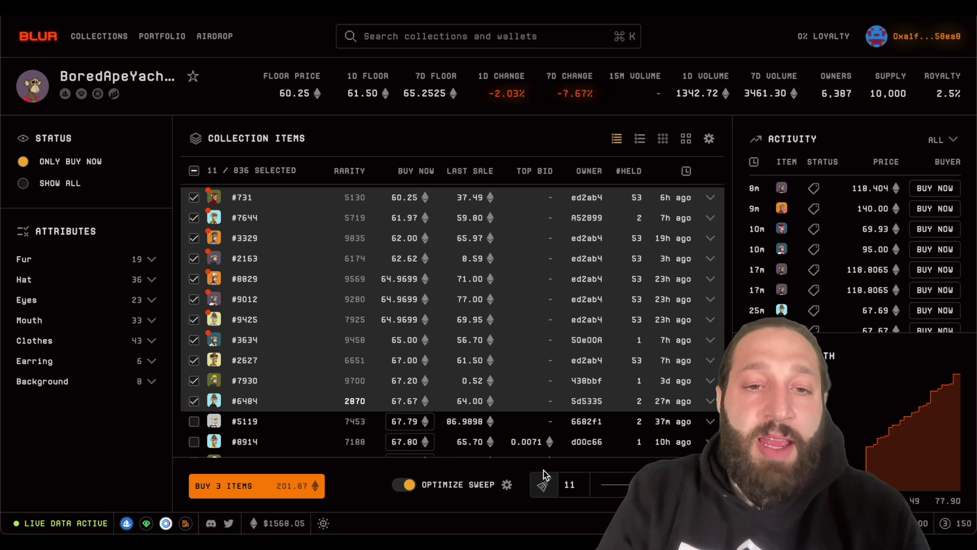
left_click(507, 485)
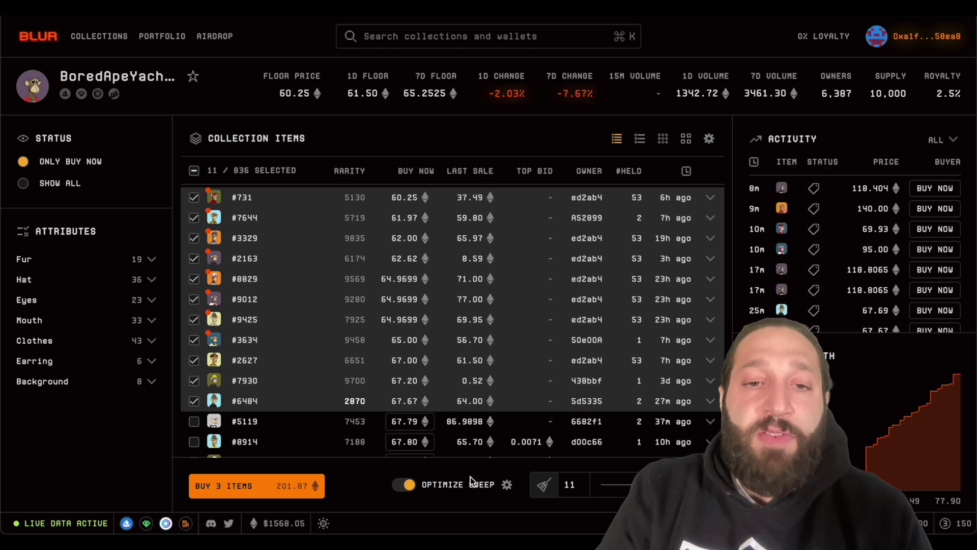
mouse_move(506, 485)
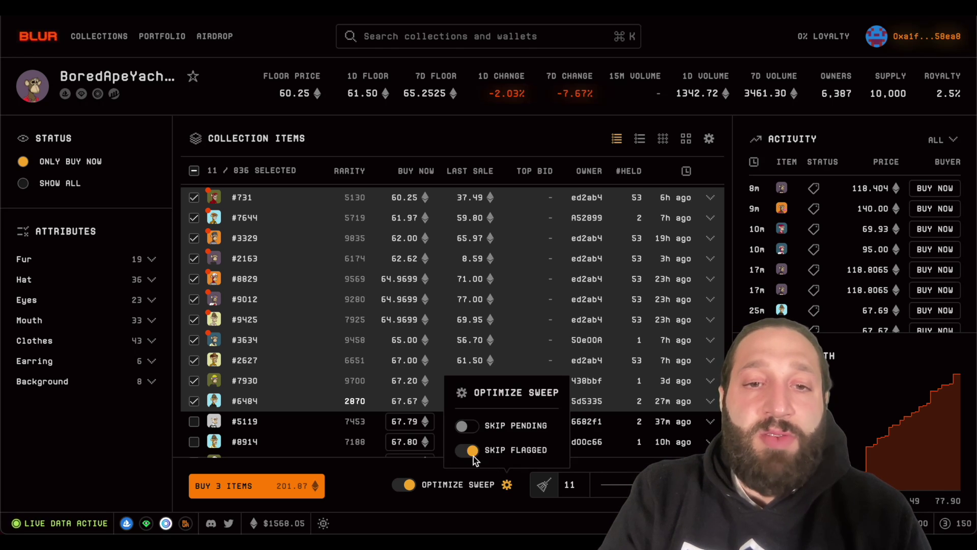
left_click(478, 452)
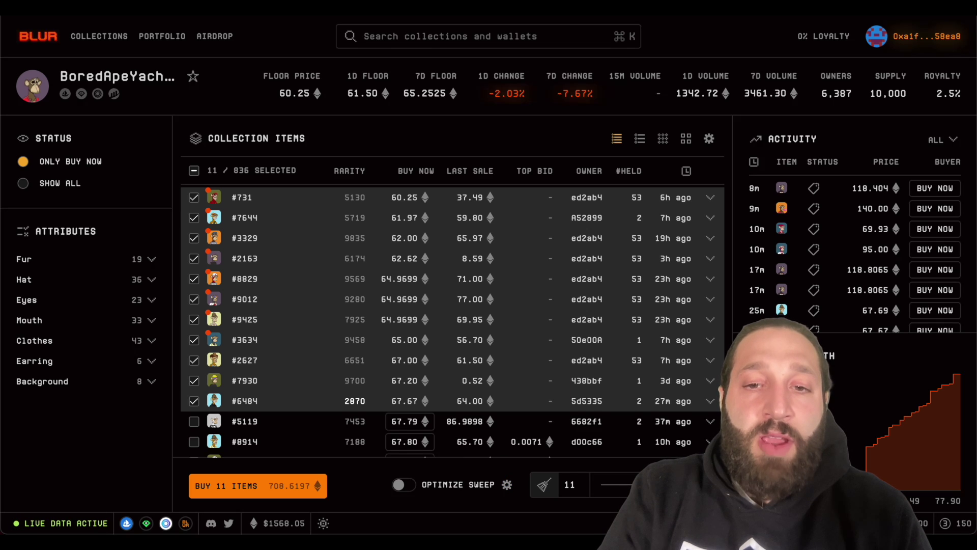
- Adjust the sweep count, then deselect all apes so the sweep returns to 0
left_click_drag(602, 489, 641, 497)
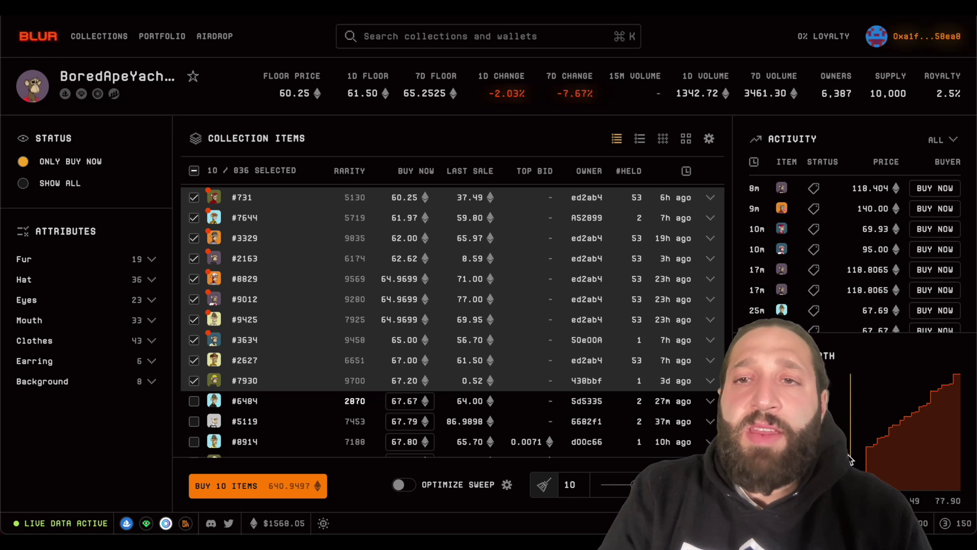
mouse_move(848, 452)
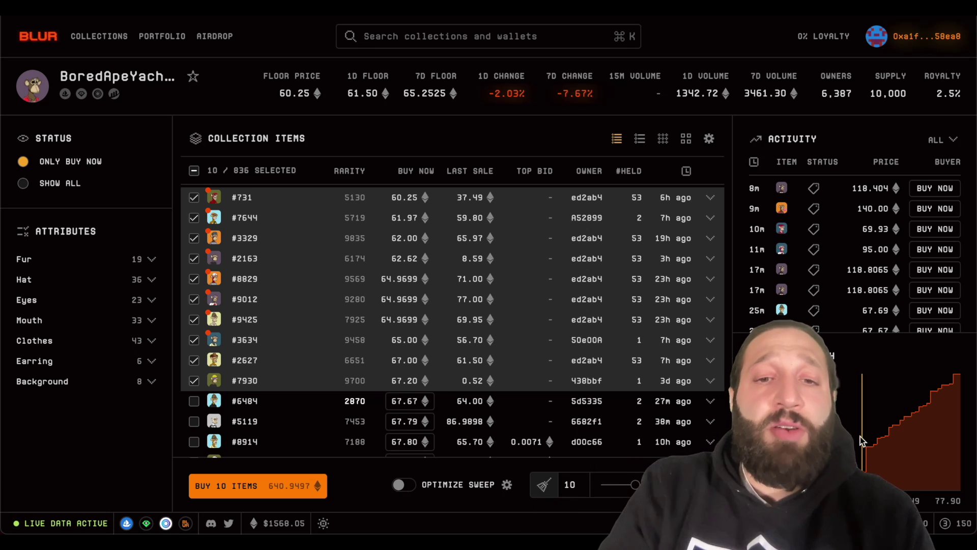
left_click(194, 171)
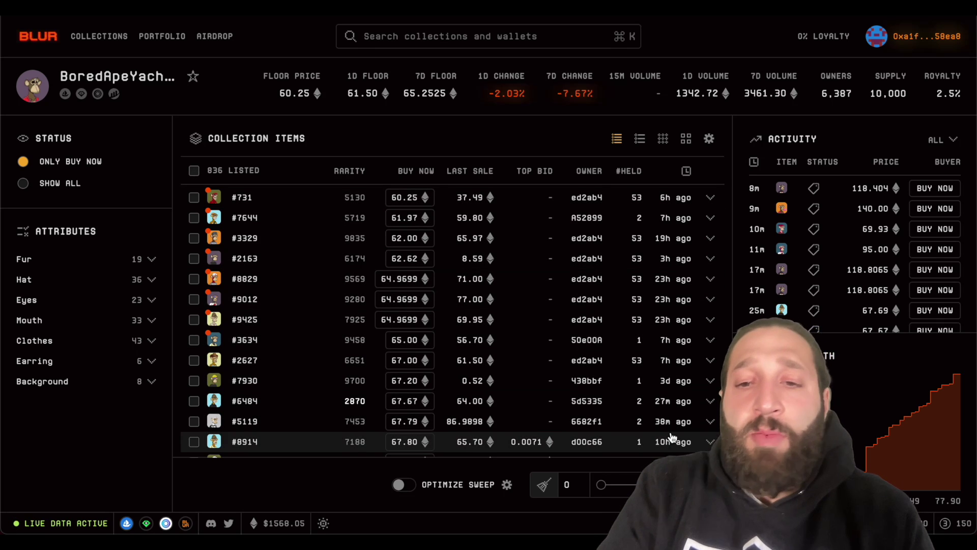
- Inspect the activity feed and the gas price presets on the collection page
mouse_move(873, 489)
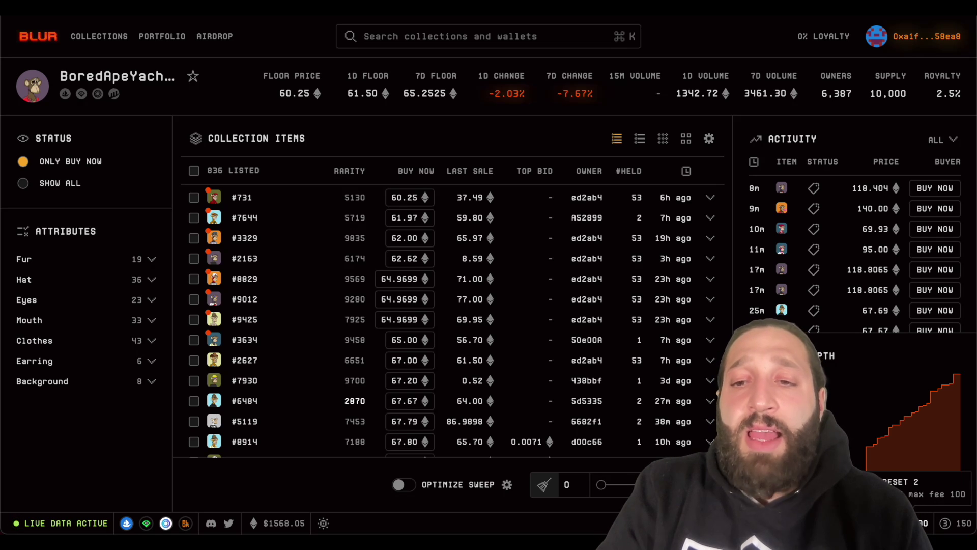
mouse_move(957, 527)
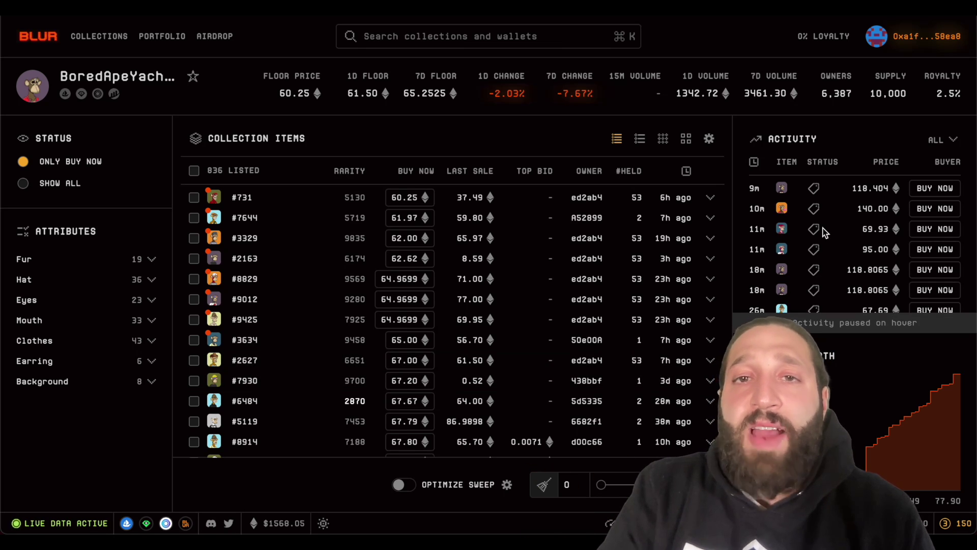
- Try the card and three-per-row grid views and display options, then return to the list table
left_click(662, 142)
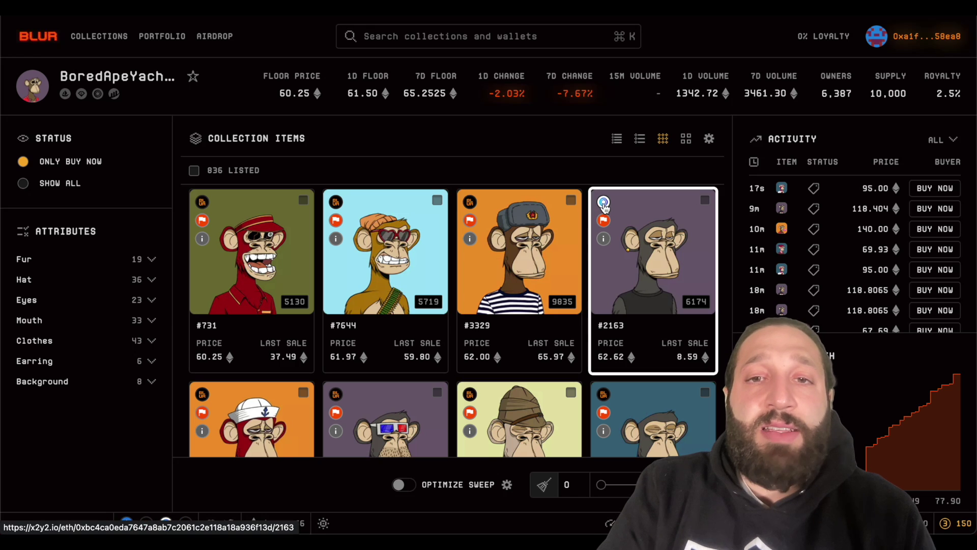
left_click(686, 138)
left_click(710, 141)
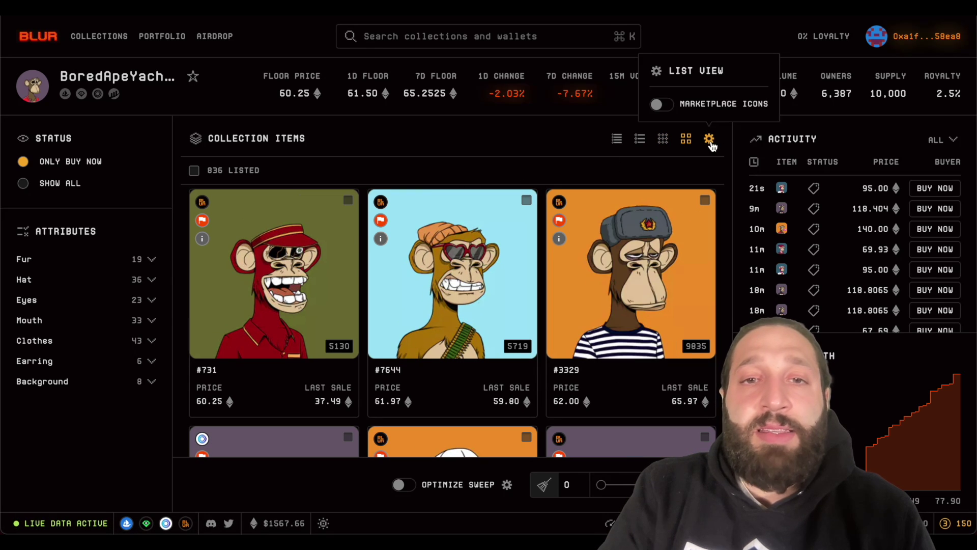
left_click(712, 138)
left_click(712, 139)
left_click(622, 140)
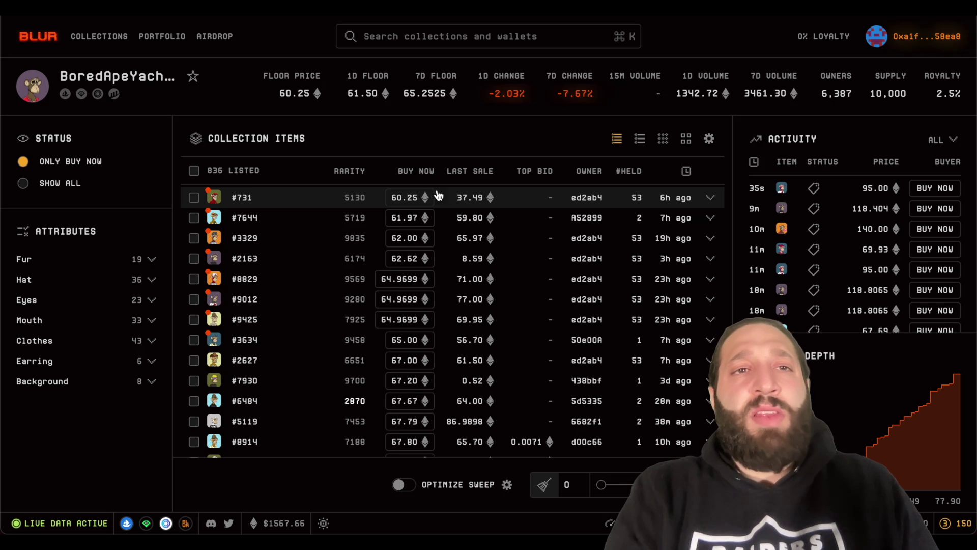
- Open the Airdrop page on the Airdrop 1 tab to view its care packages
left_click(220, 41)
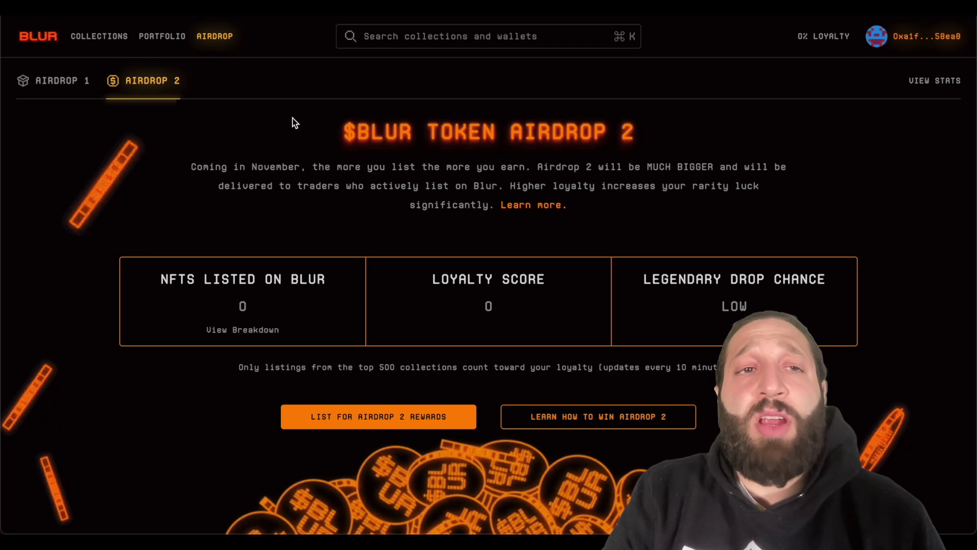
left_click(55, 82)
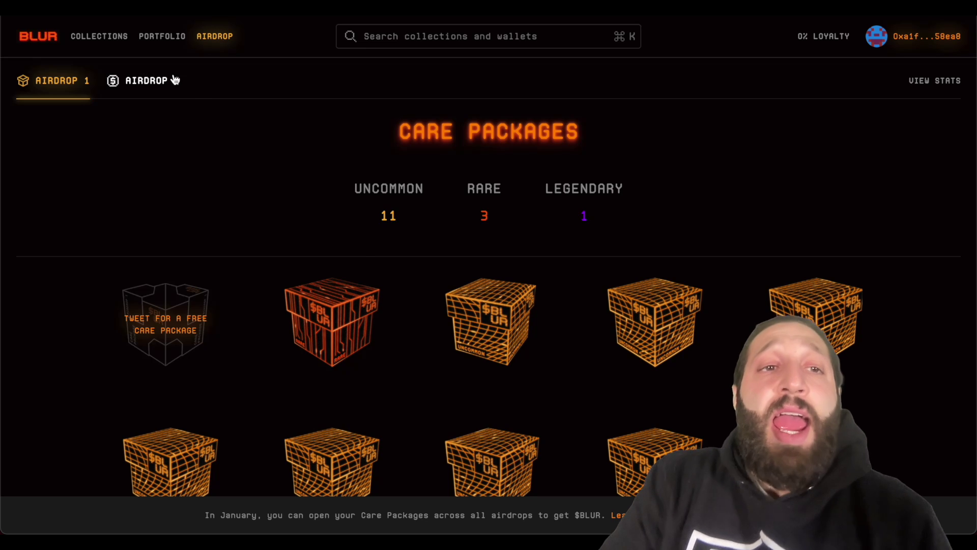
- Switch to the Airdrop 2 tab showing 0 NFTs listed and a loyalty score of 0
left_click(173, 81)
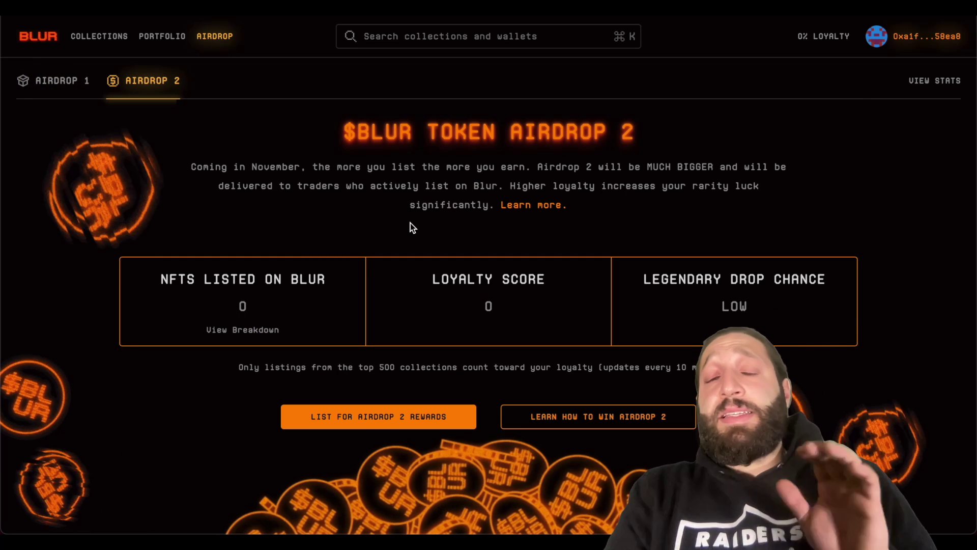